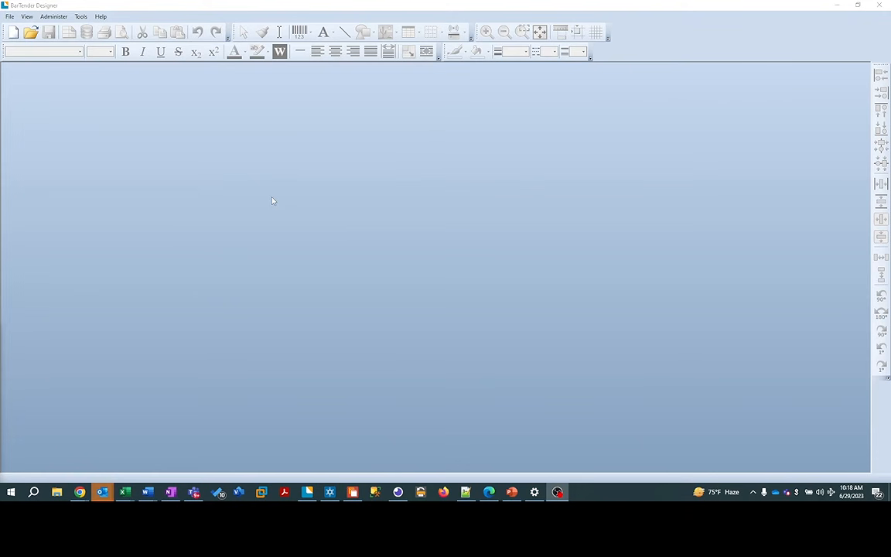
Step: Start a new label document from the Blank template in the New Document Wizard
click(11, 17)
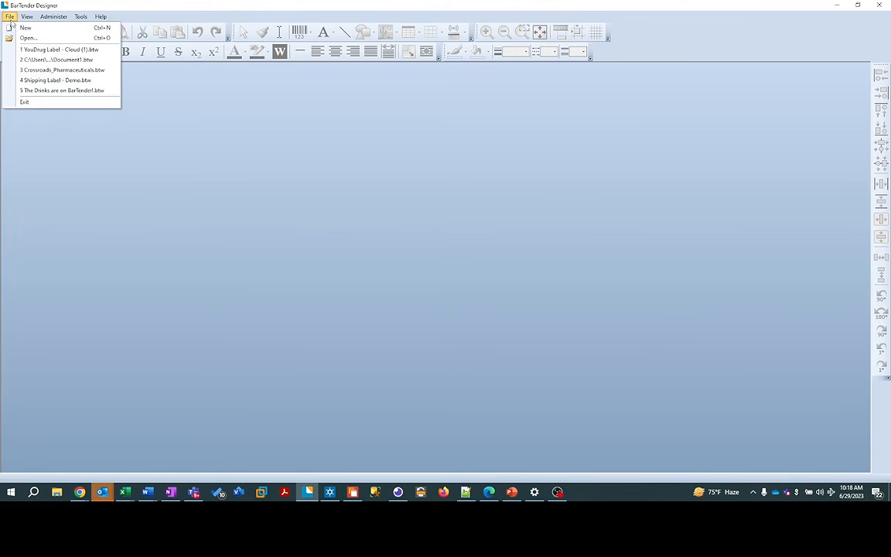
click(25, 27)
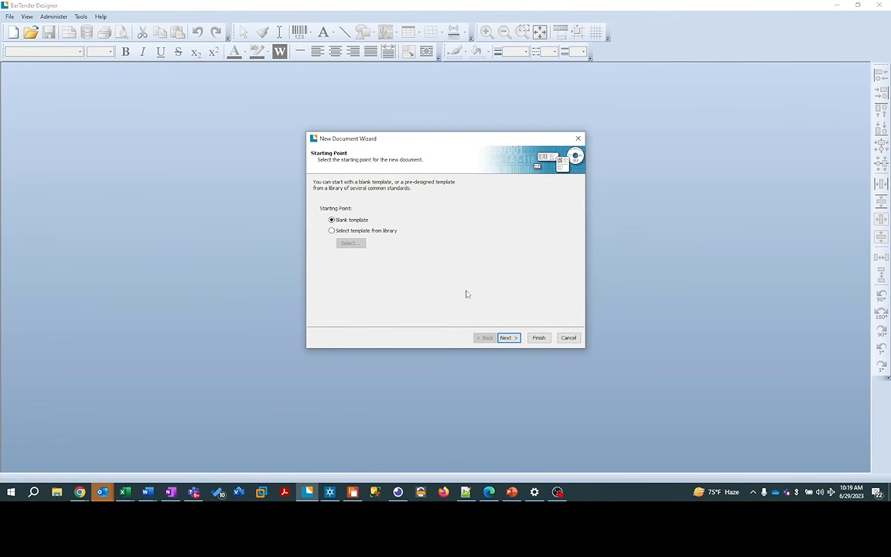
Step: Choose PDF as the printer for the new document and continue to stock selection
click(507, 338)
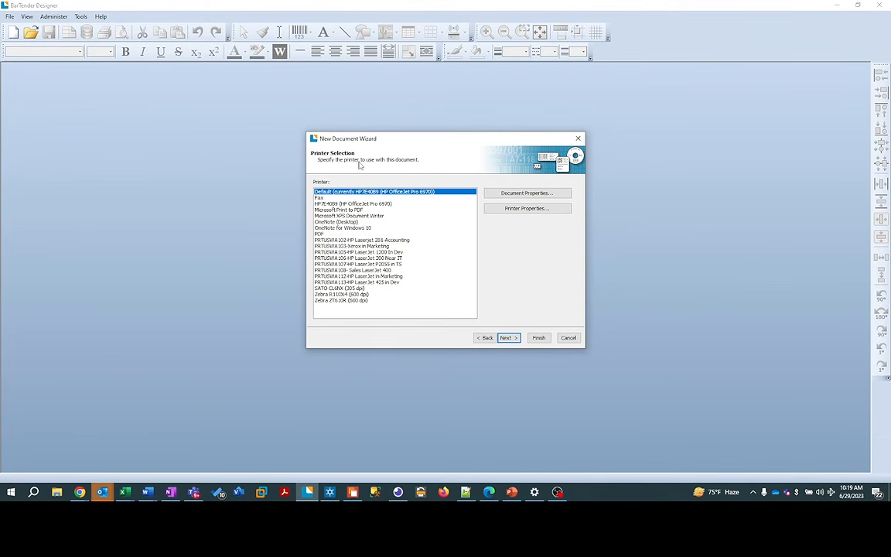
click(320, 235)
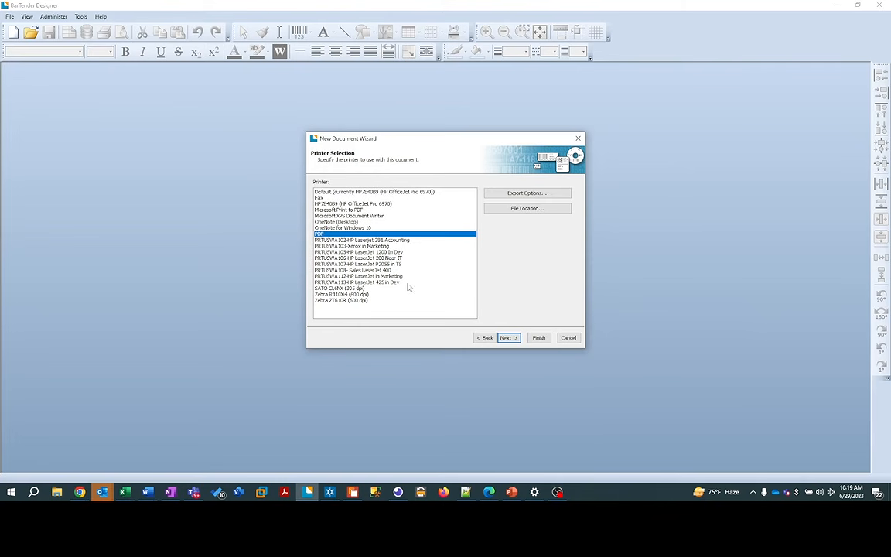
click(508, 339)
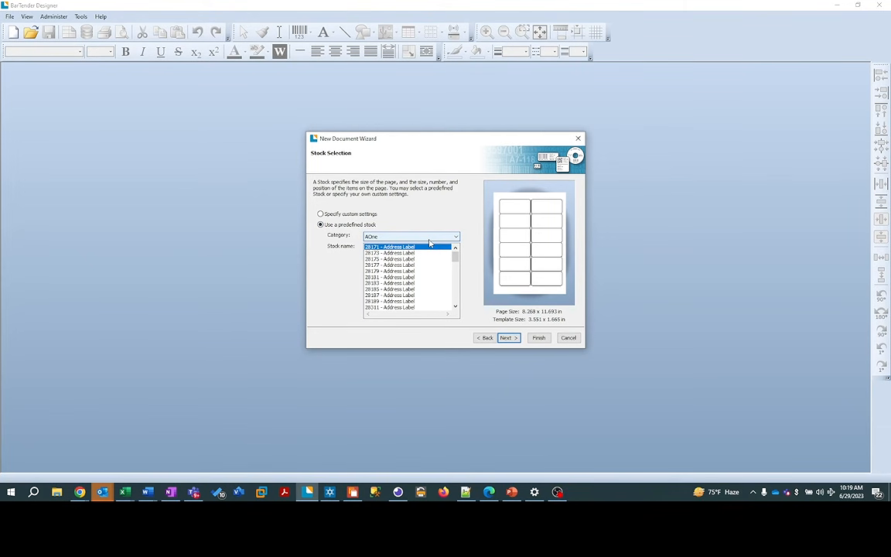
Step: Keep the AOne category with 28171 - Address Label stock and continue to template background
click(429, 238)
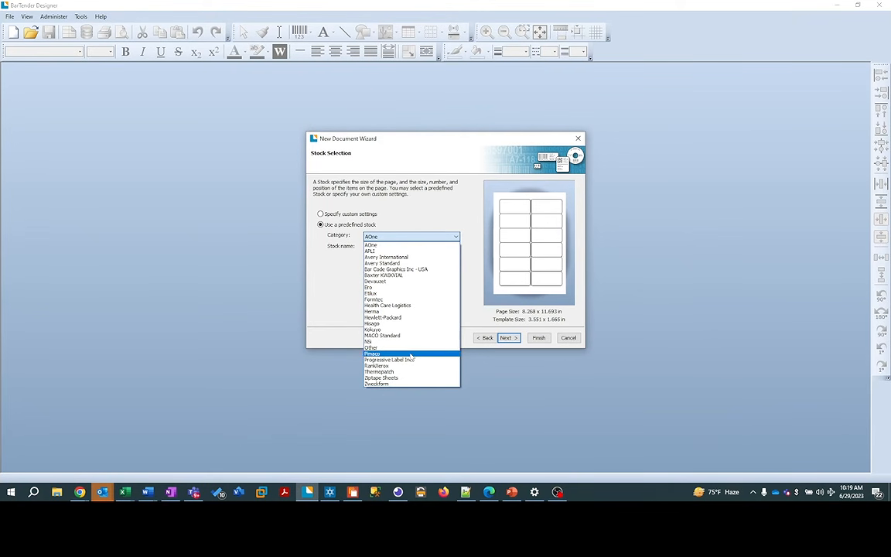
click(445, 213)
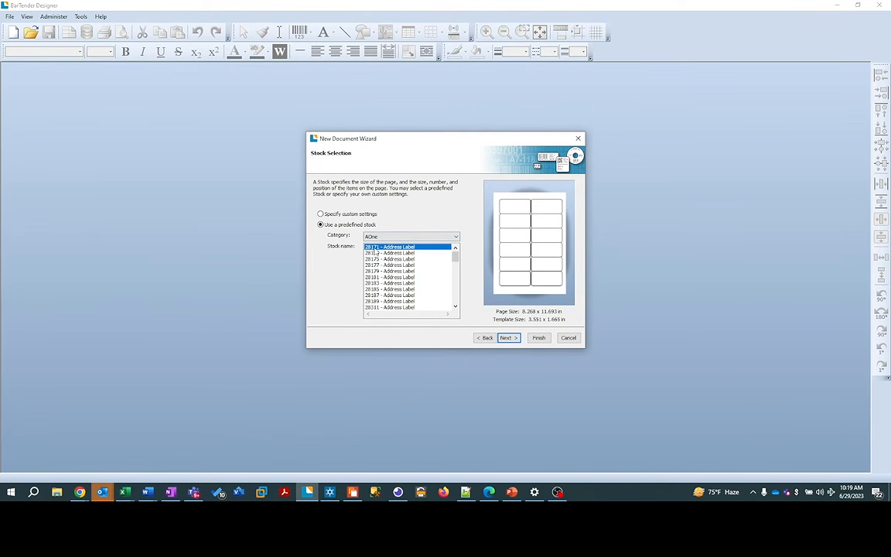
click(507, 338)
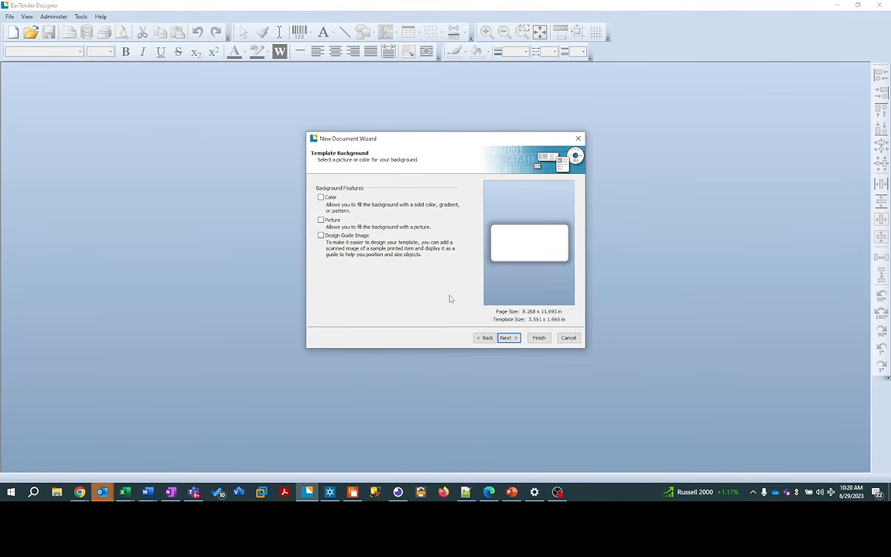
Step: Skip the background options and finish the wizard to create Document2.btw
click(513, 338)
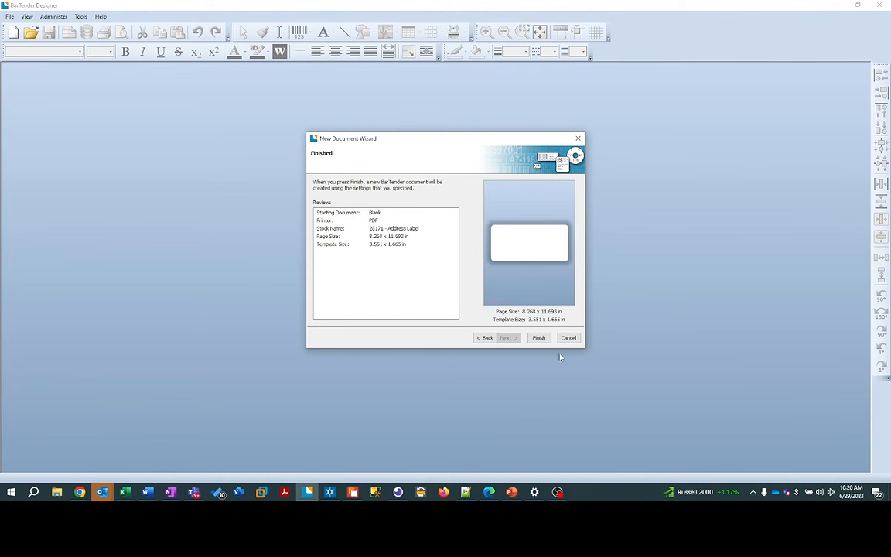
click(539, 338)
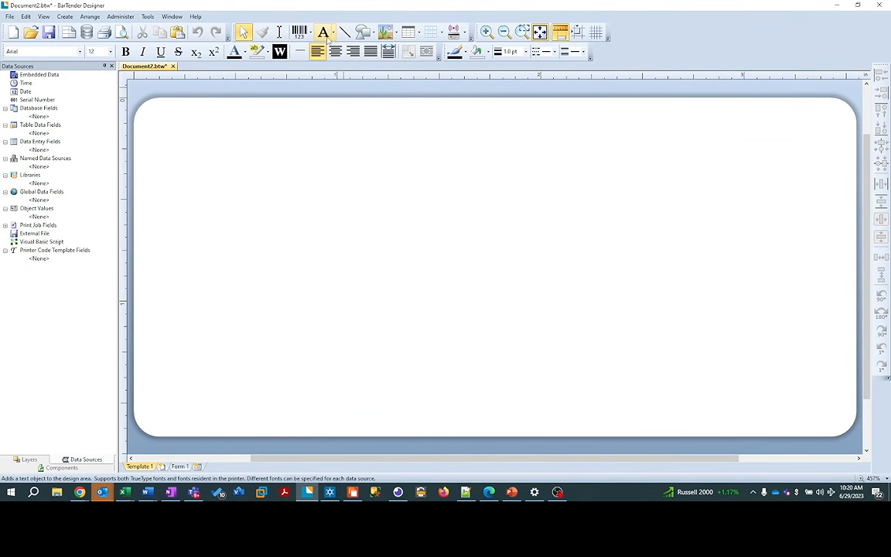
click(334, 34)
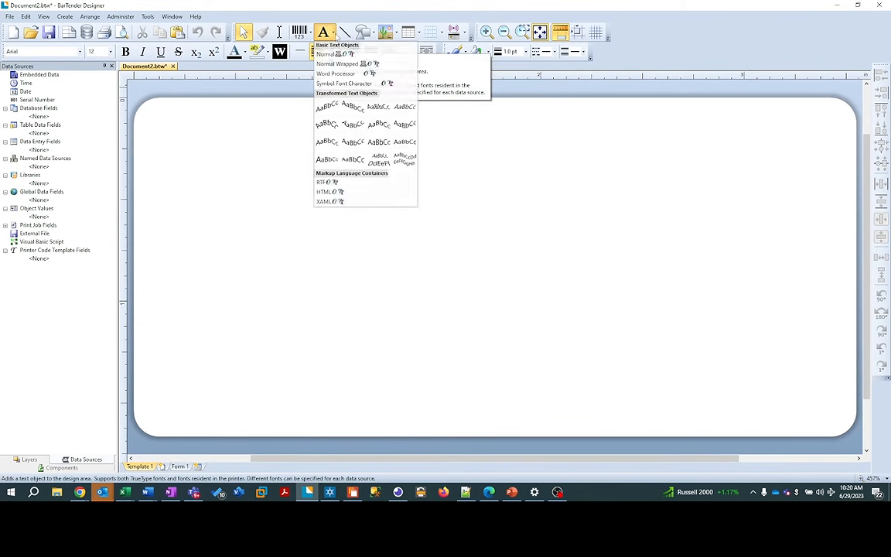
click(341, 54)
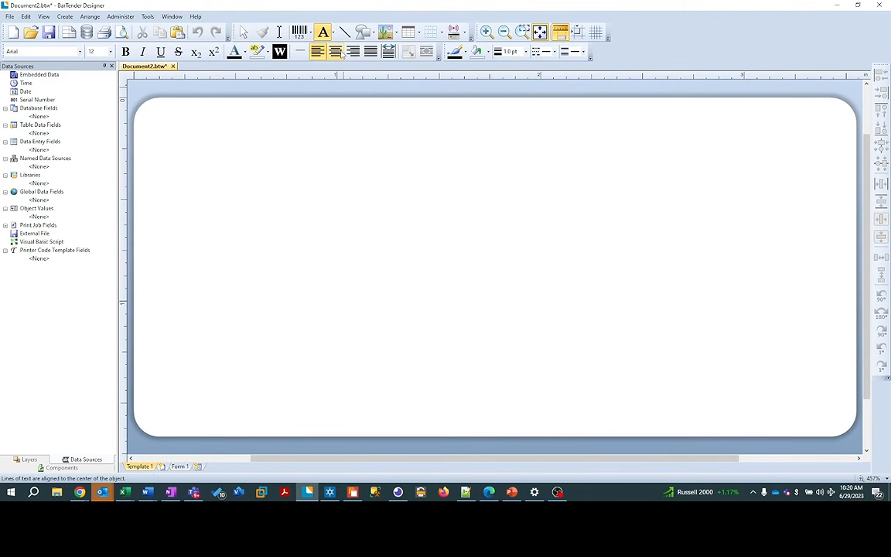
click(271, 120)
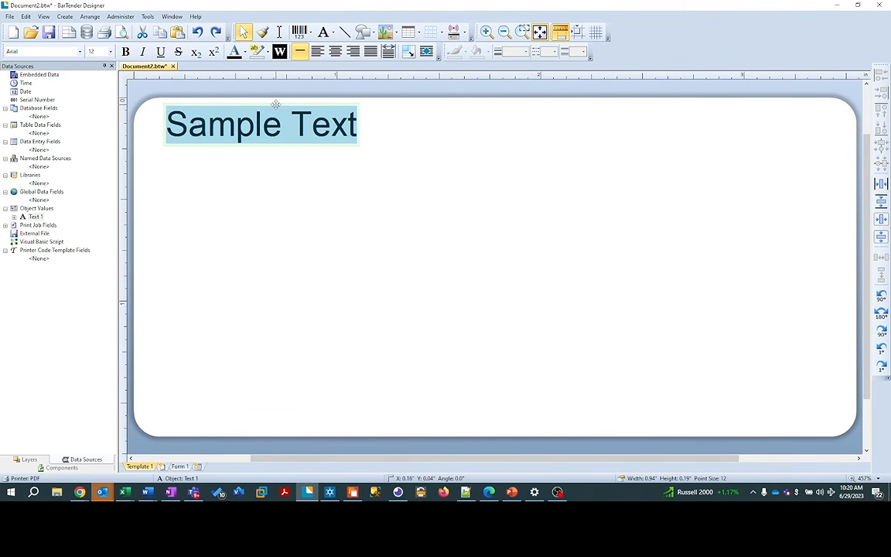
drag(275, 105, 265, 111)
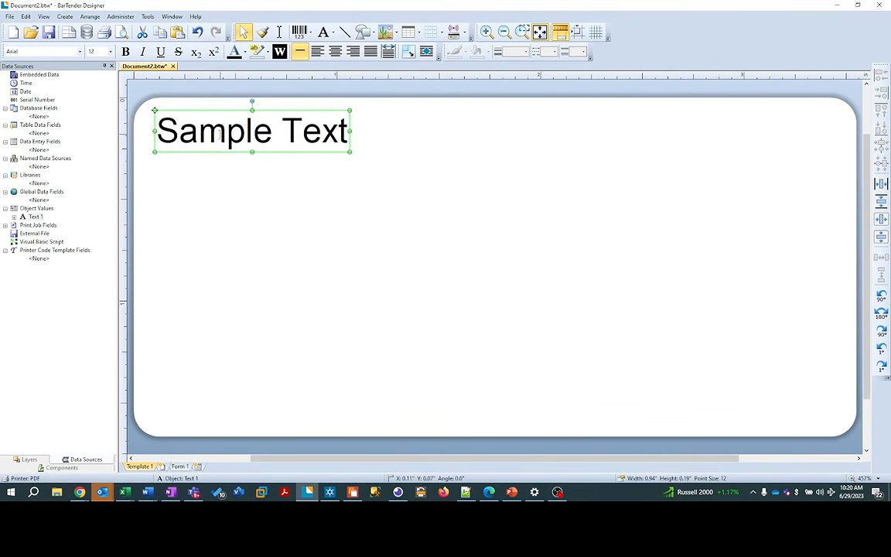
mouse_move(350, 131)
mouse_down()
mouse_move(483, 129)
mouse_move(340, 129)
mouse_move(361, 124)
mouse_up()
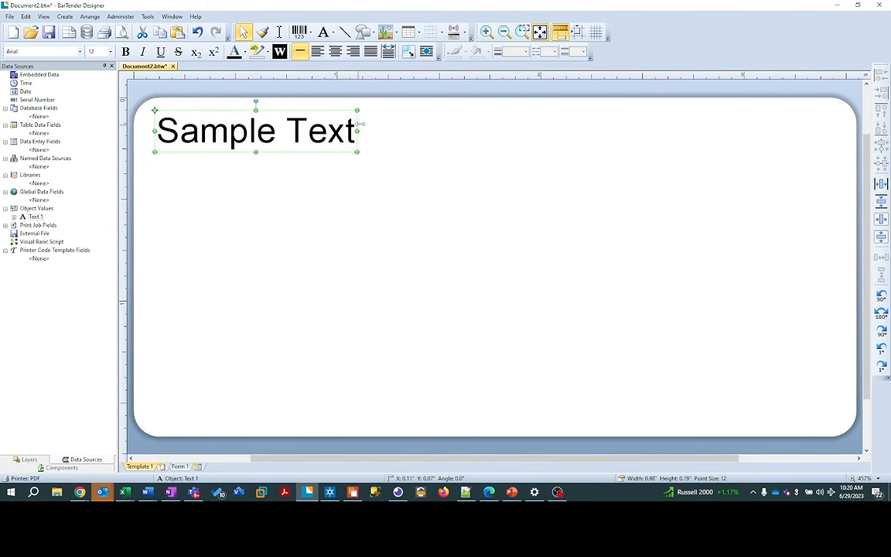
mouse_move(256, 152)
mouse_down()
mouse_move(257, 191)
mouse_move(259, 156)
mouse_up()
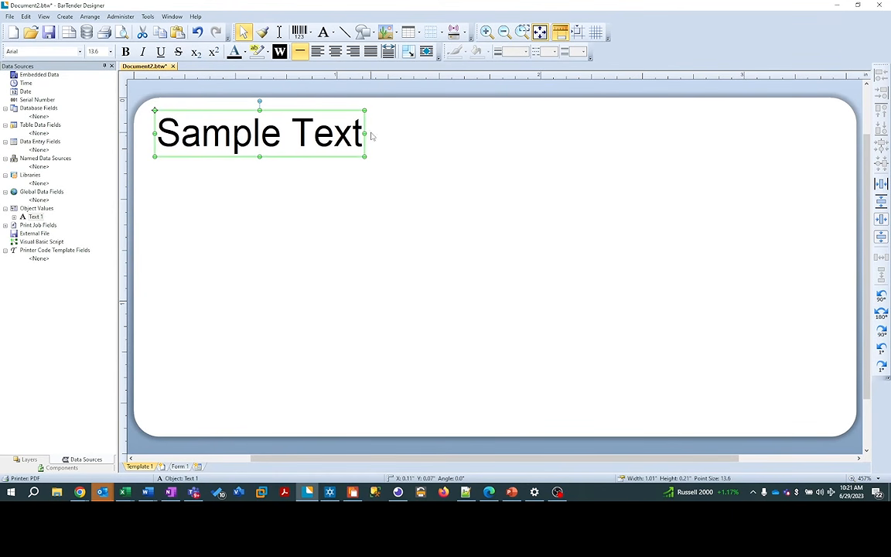
drag(365, 133, 378, 133)
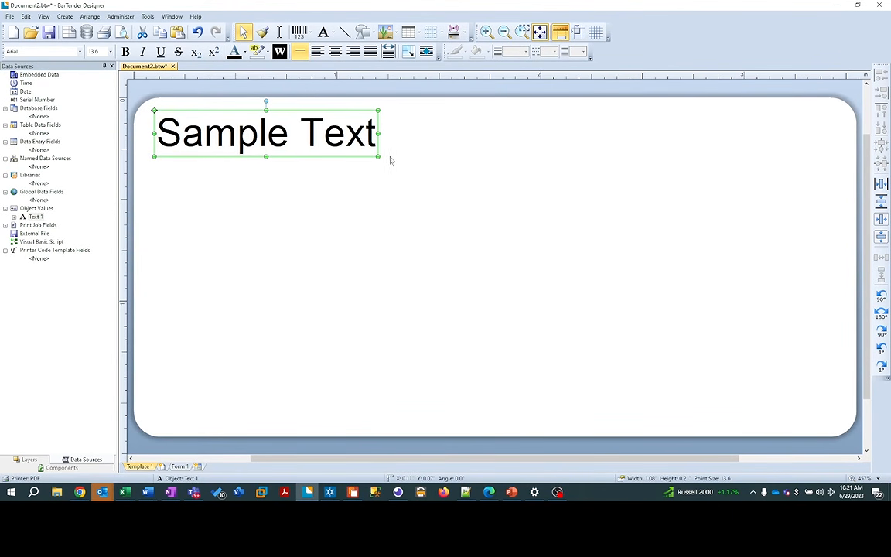
key(ctrl+z)
key(ctrl+z)
key(ctrl+z)
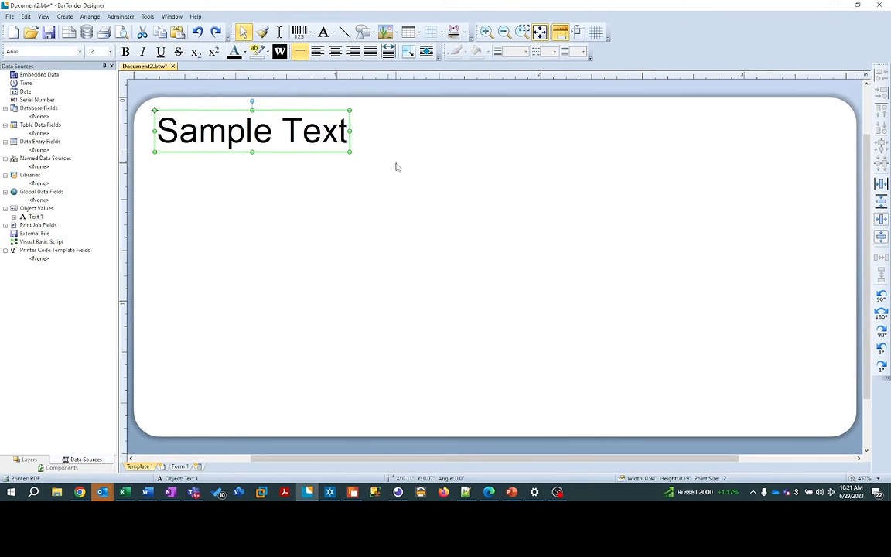
key(ctrl+z)
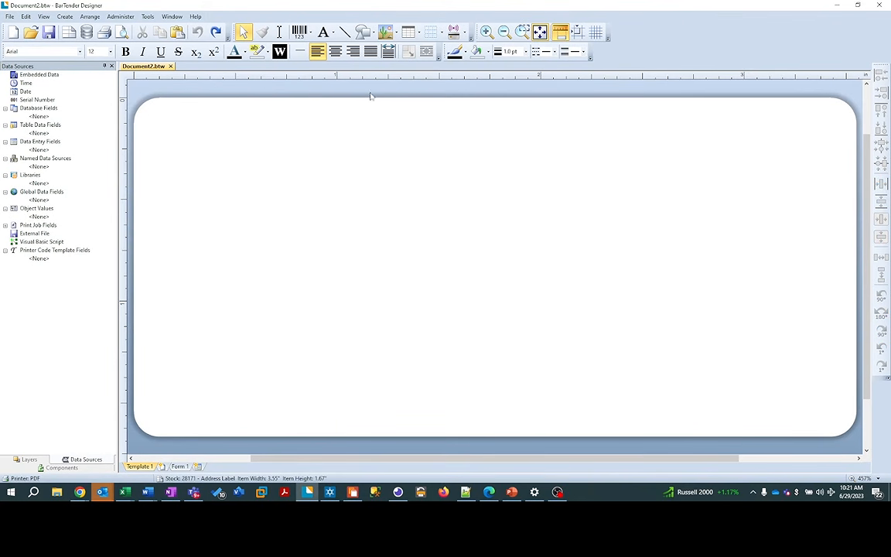
click(336, 36)
Step: Add a normal Sample Text object, narrow it to 1.6 in, and place it top-left
click(352, 62)
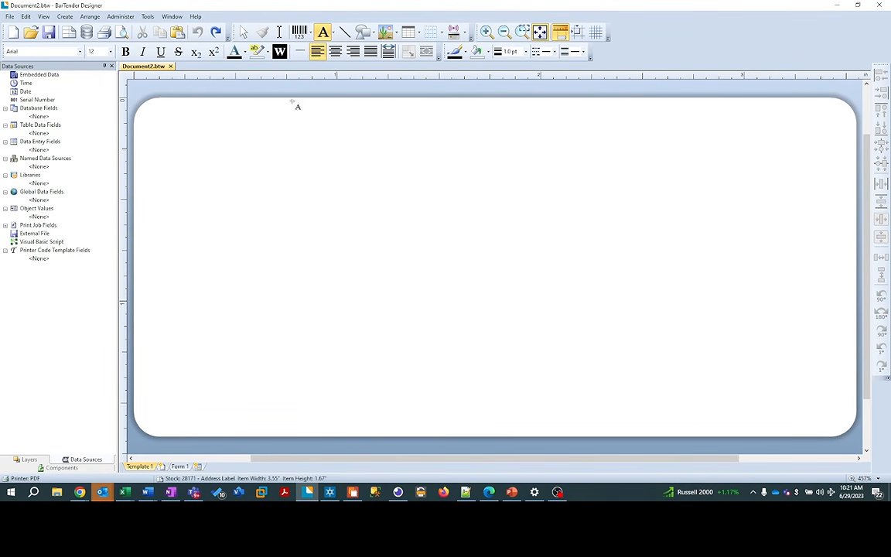
click(260, 133)
drag(290, 133, 373, 114)
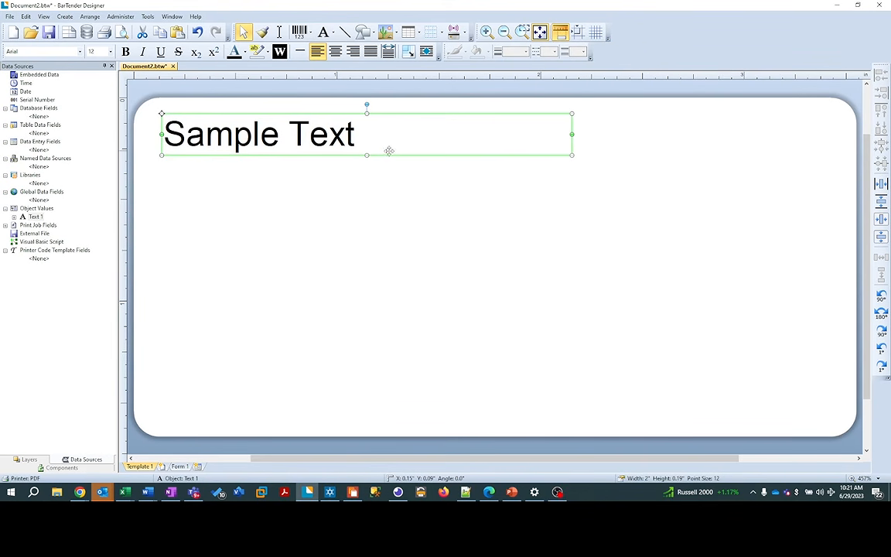
double_click(370, 139)
drag(356, 136, 195, 134)
click(373, 139)
click(358, 158)
drag(573, 134, 491, 137)
drag(352, 113, 339, 107)
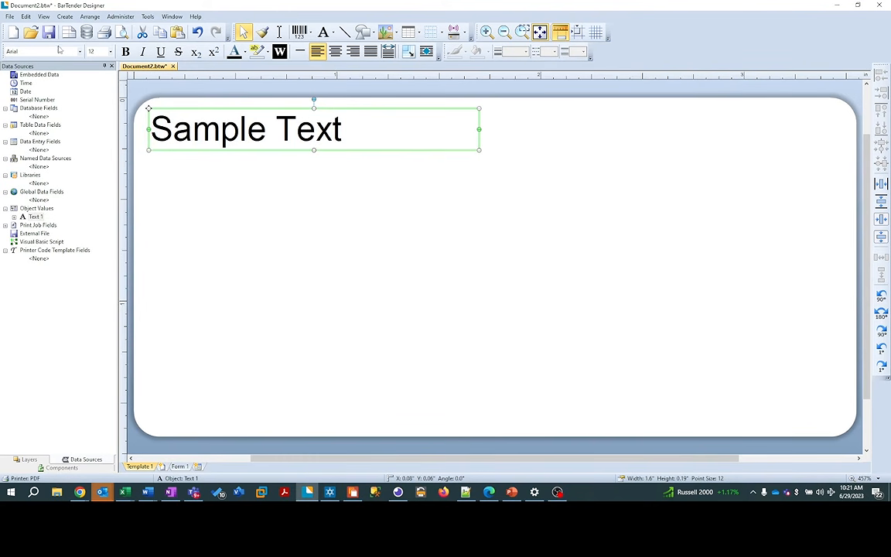
Step: Replace Sample Text with 'Watson's Observatory' and select the new wording
double_click(328, 124)
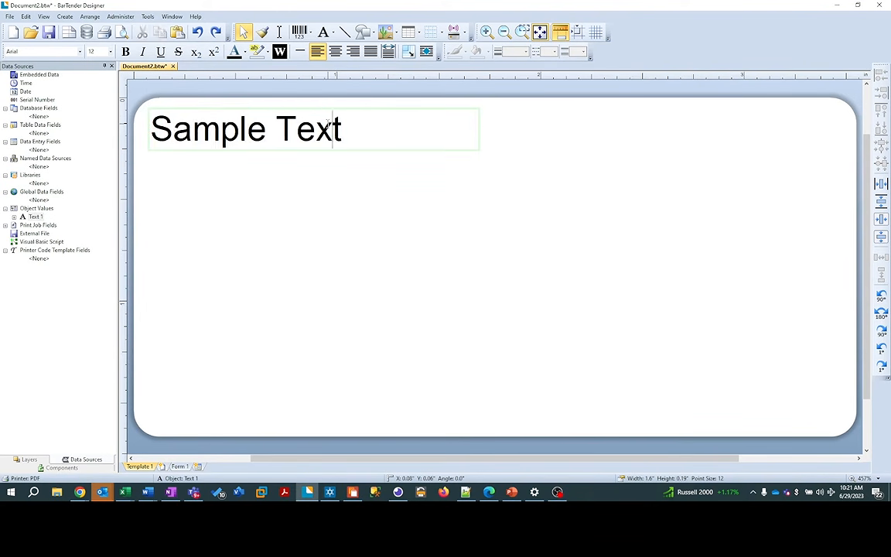
text(Wat)
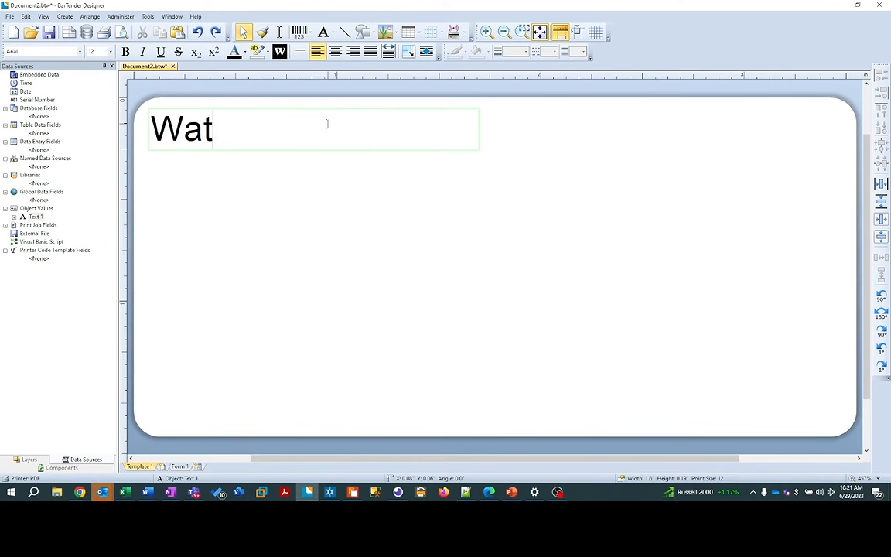
text(son's )
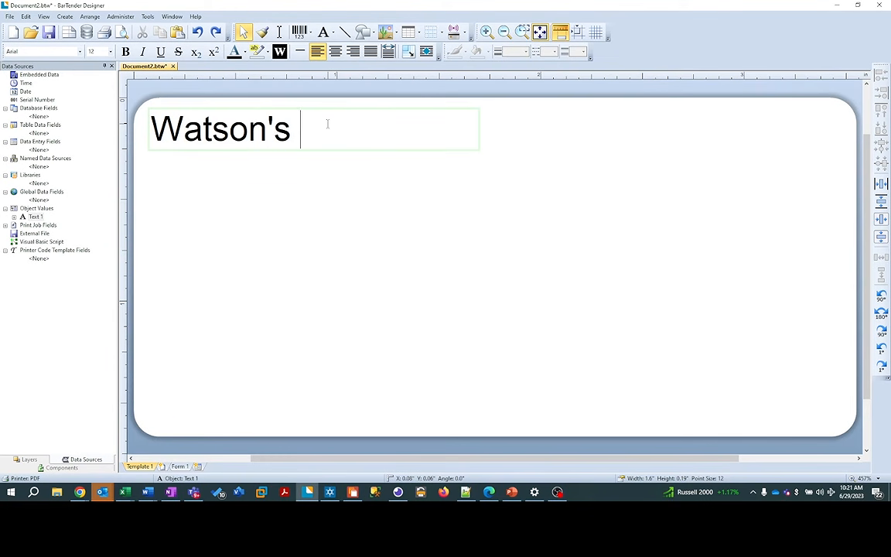
text(Observatory)
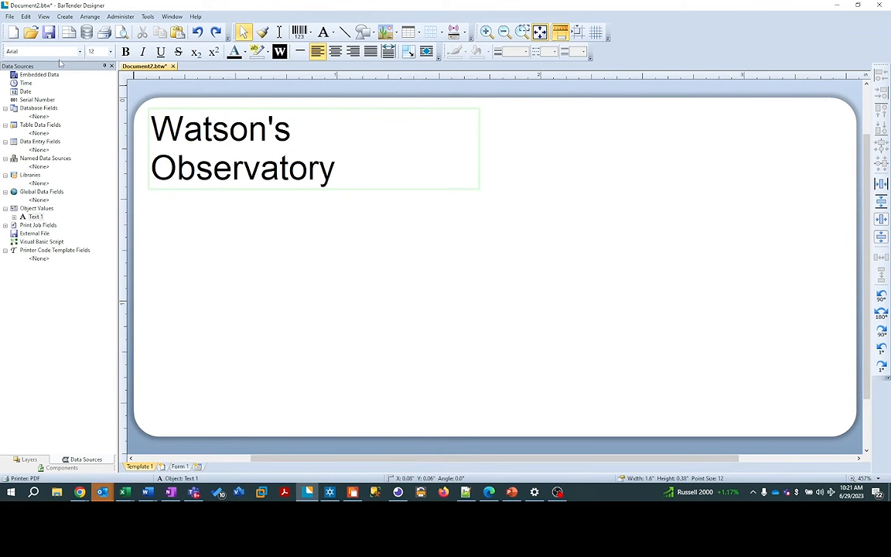
drag(152, 125, 344, 172)
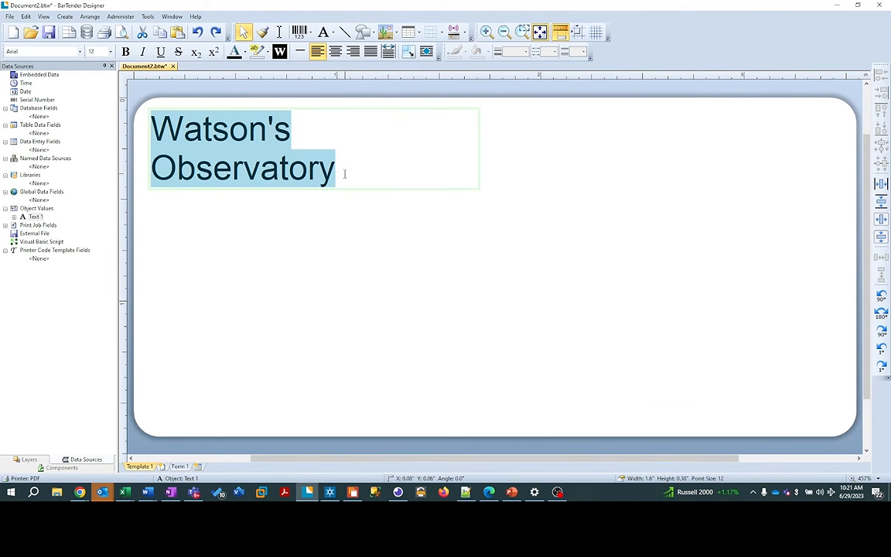
Step: Set the Watson's Observatory text to Baskerville Old Face at 8 point
click(80, 52)
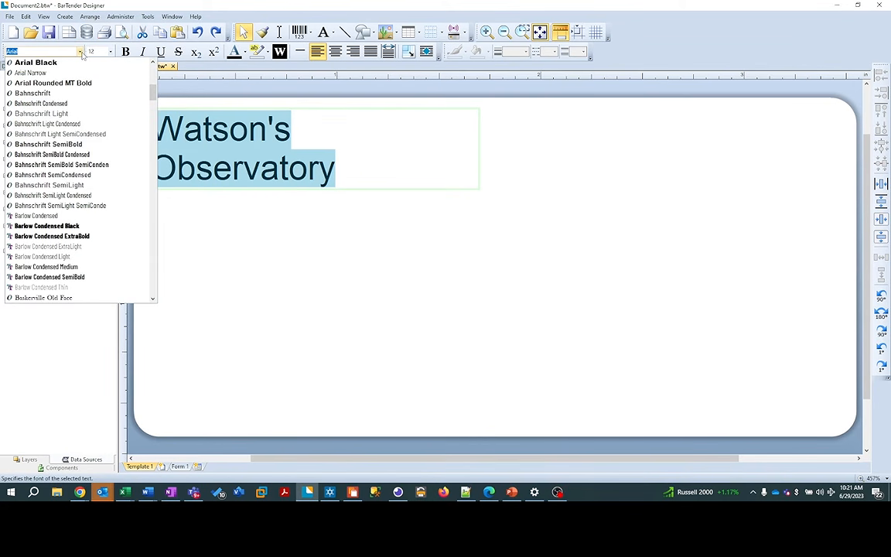
click(66, 299)
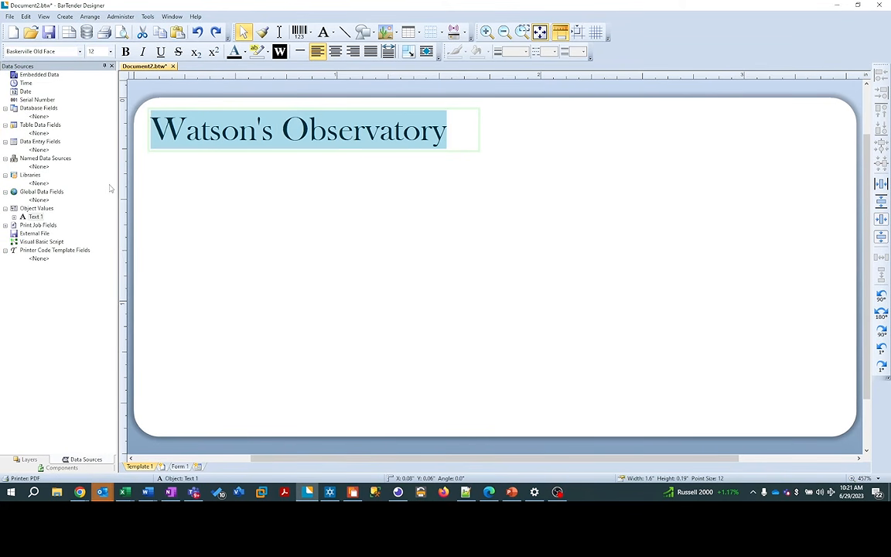
click(110, 51)
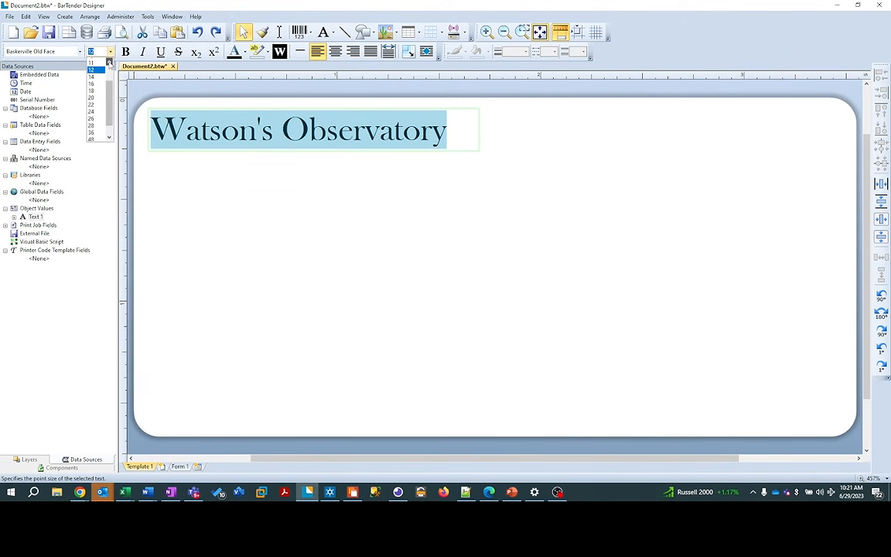
click(109, 64)
click(109, 64)
click(109, 63)
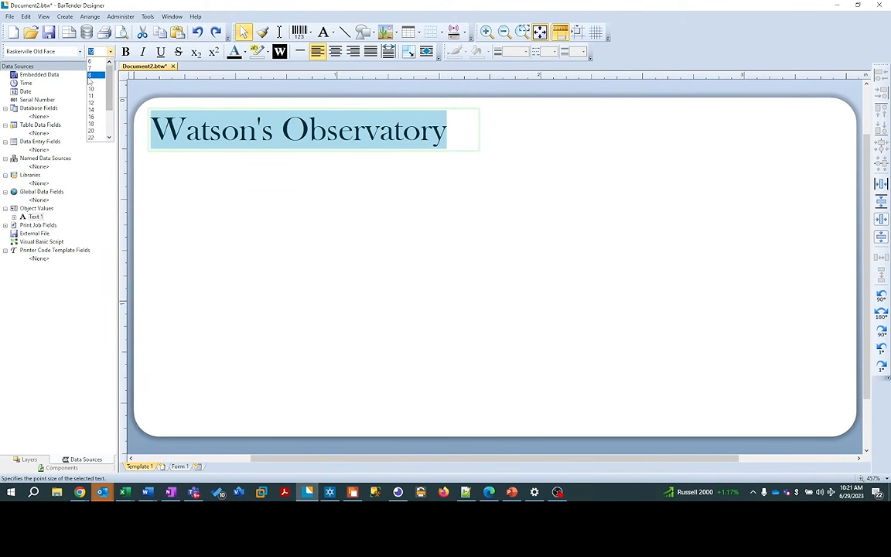
click(90, 76)
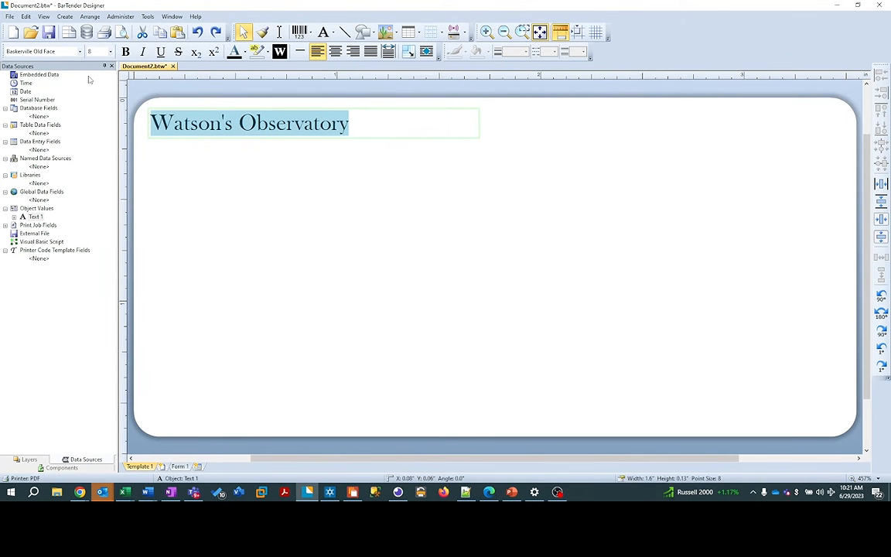
Step: Start a new line below Watson's Observatory for the street address
click(366, 125)
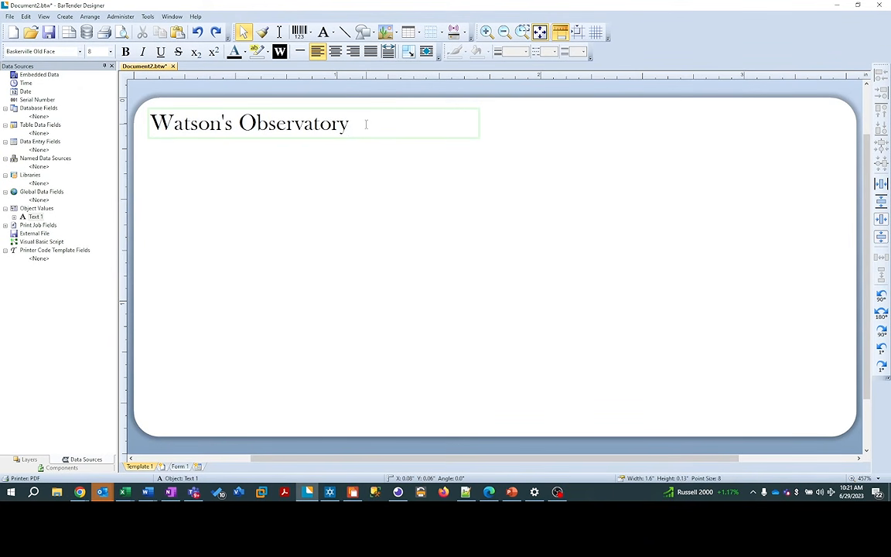
key(Return)
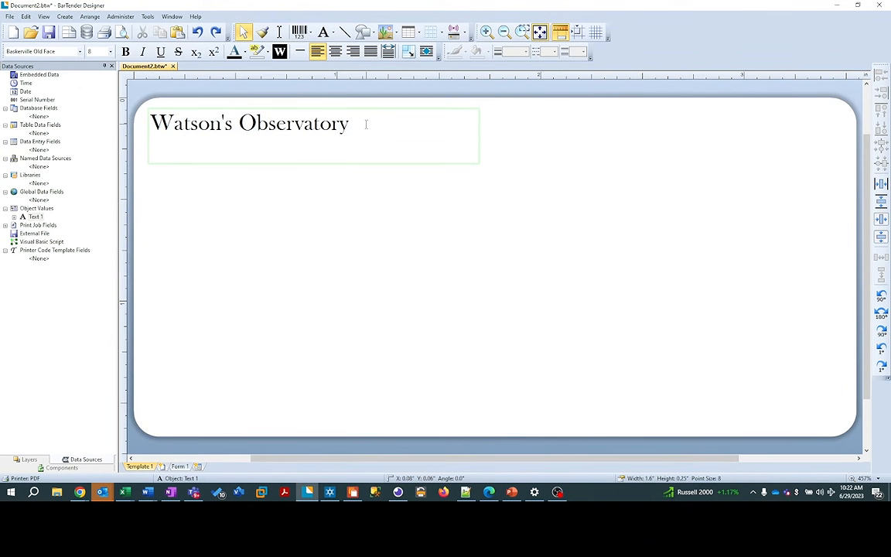
text(&)
key(BackSpace)
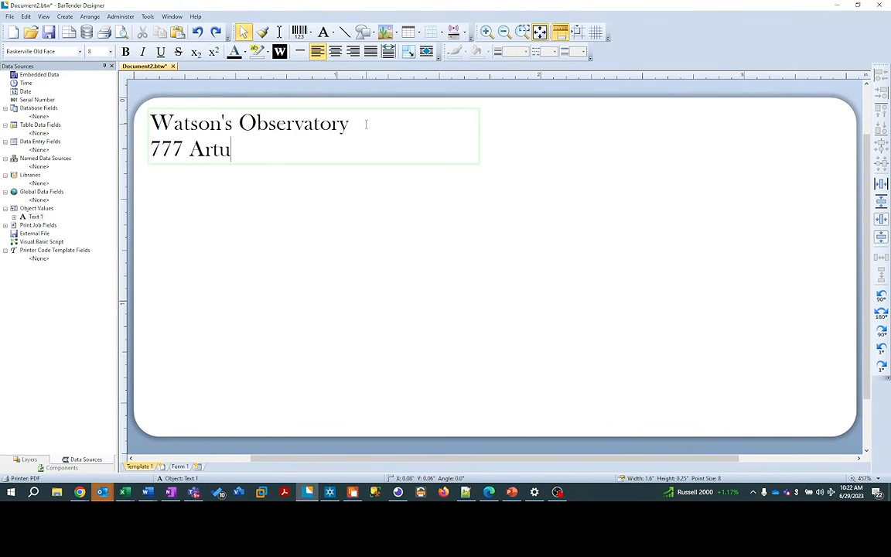
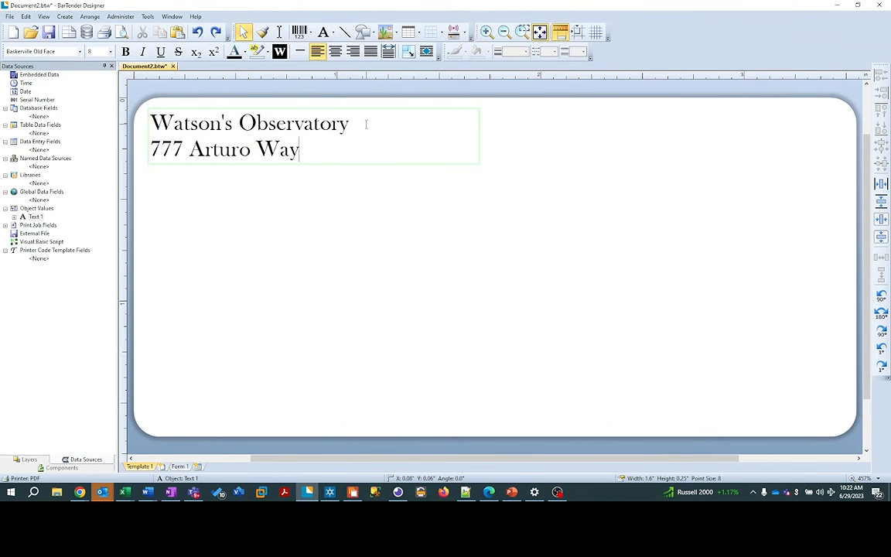
Step: Type the return street line and the city, state and ZIP line, then stop editing
key(Return)
text(ante Fe,)
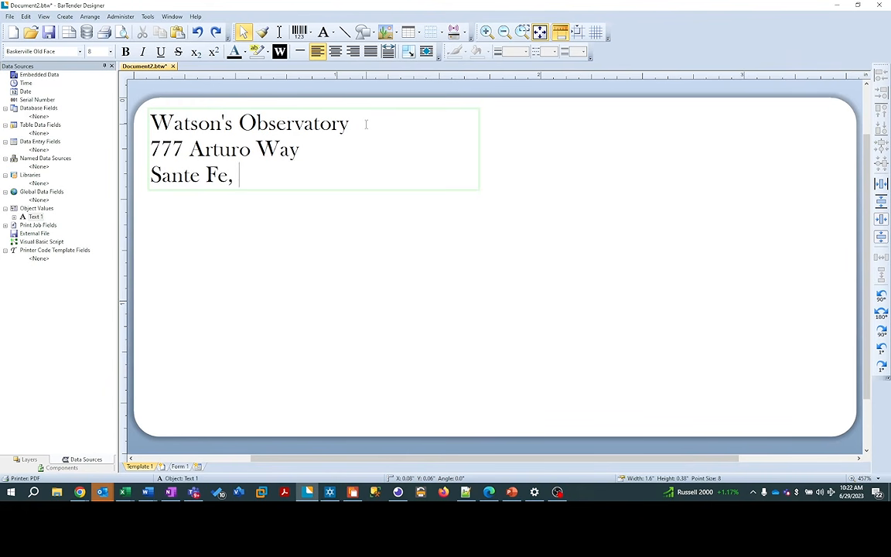
text( NM )
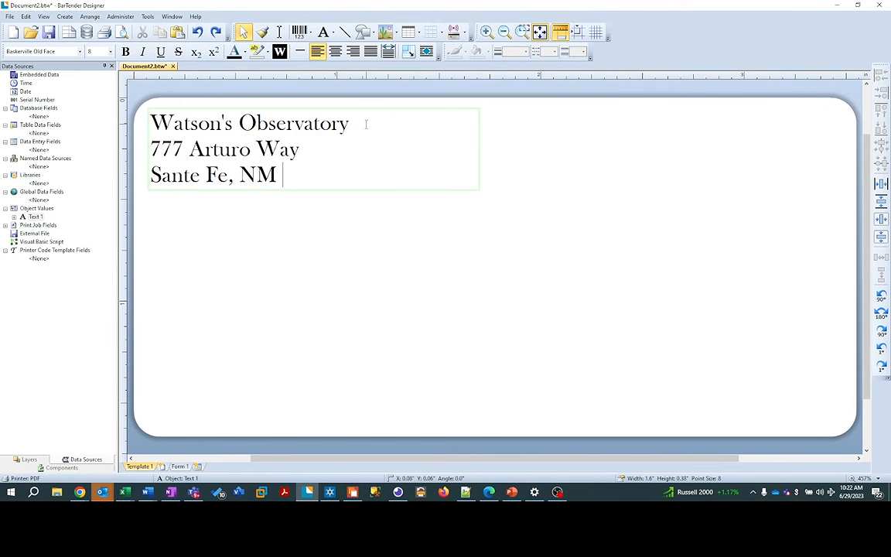
text(87501)
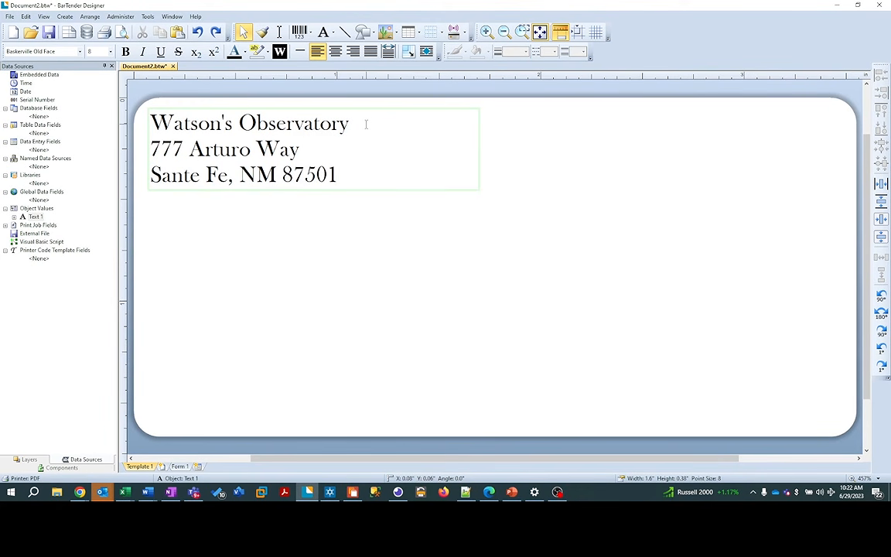
click(396, 222)
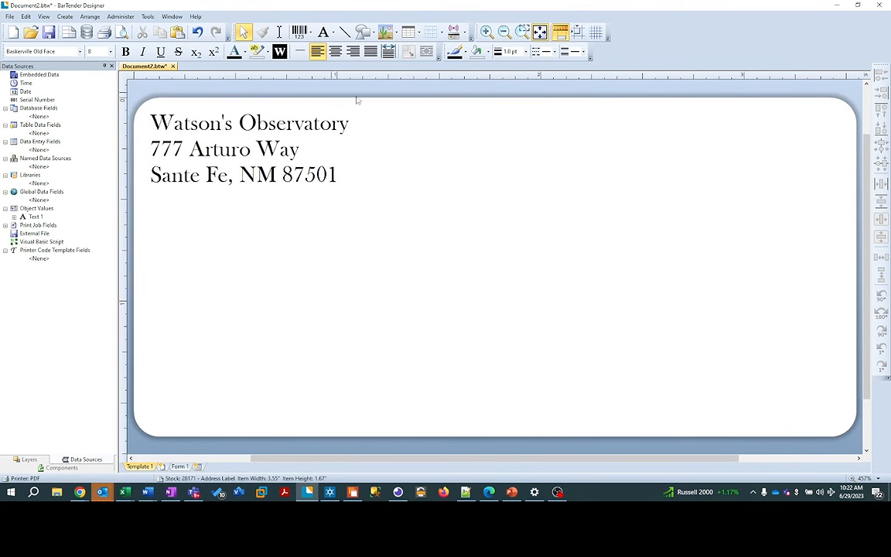
Step: Add a second plain text object below the return address and centre it horizontally
click(331, 33)
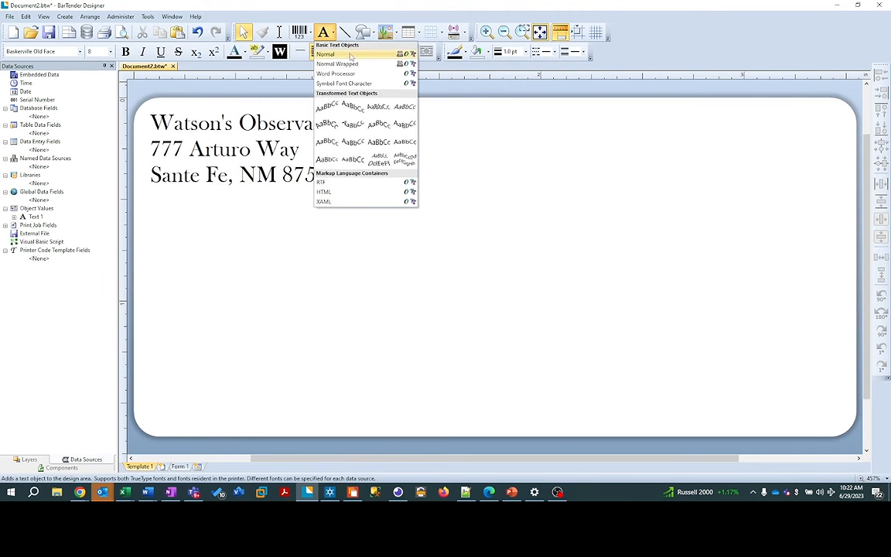
click(348, 63)
click(471, 279)
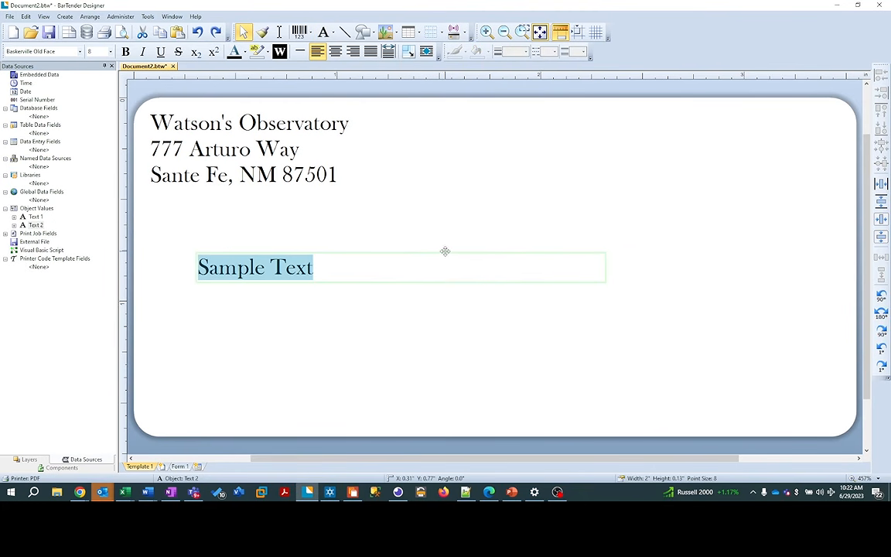
drag(446, 251, 604, 263)
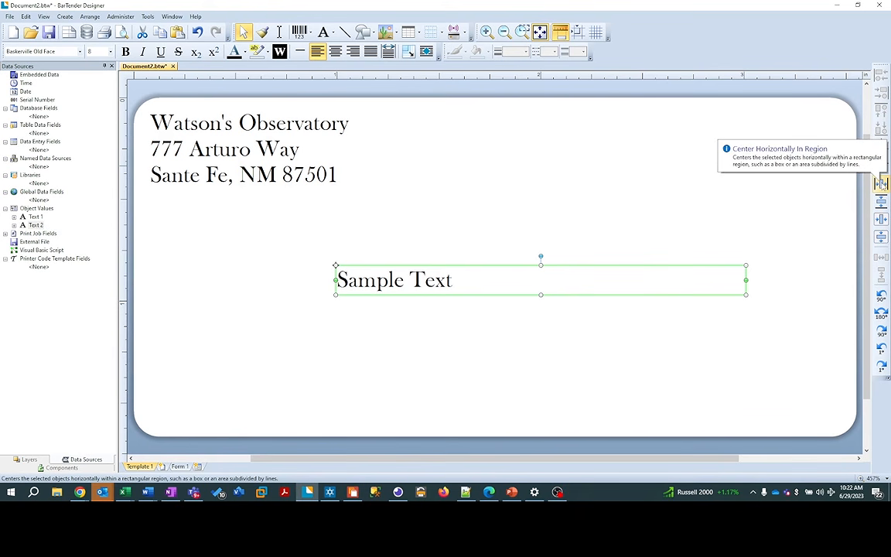
click(882, 183)
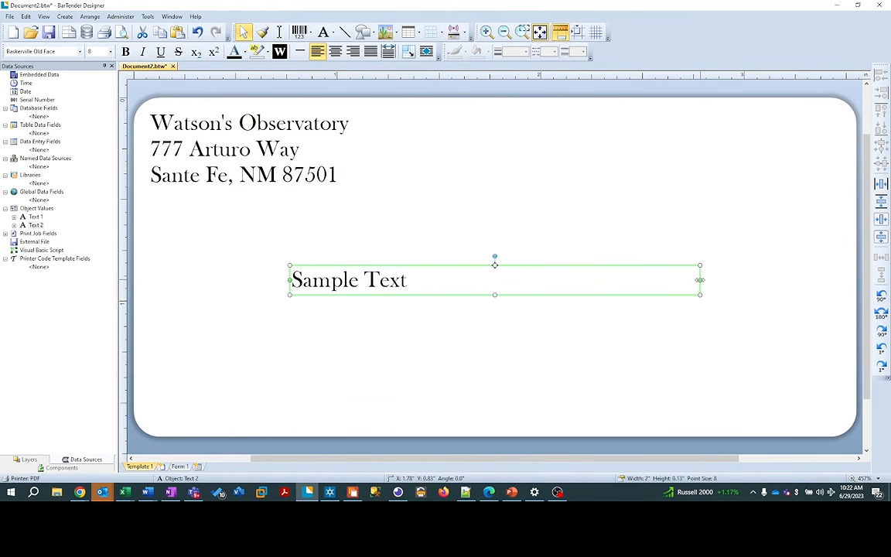
Step: Narrow the new text box to 1.15 in, re-centre it horizontally, and begin editing it
drag(700, 280, 583, 280)
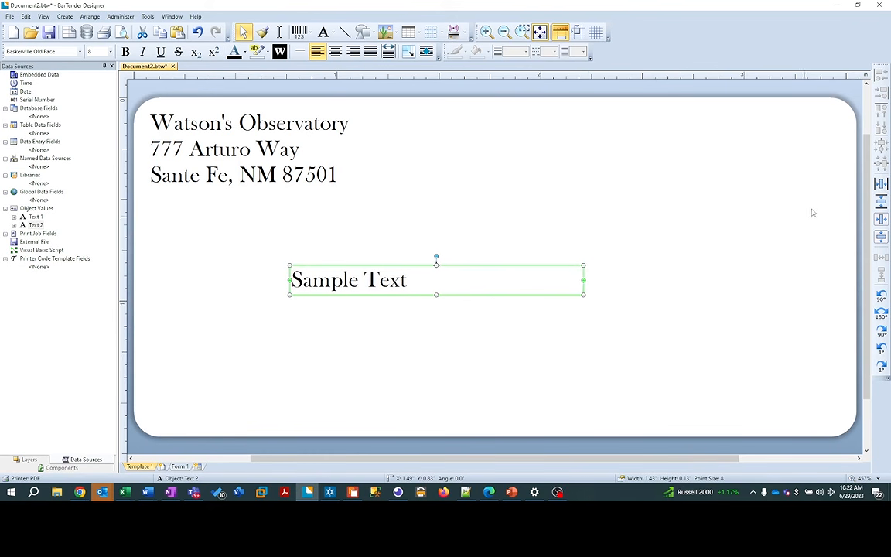
click(881, 183)
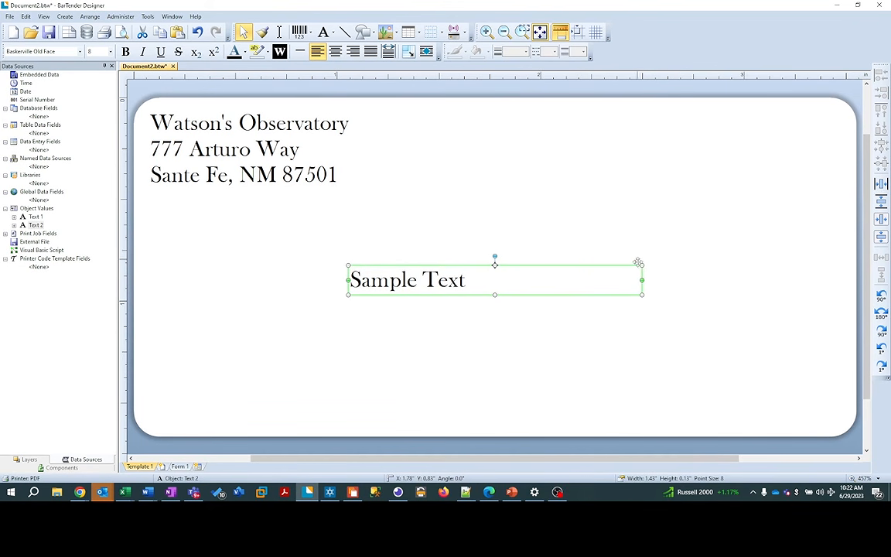
drag(642, 280, 586, 280)
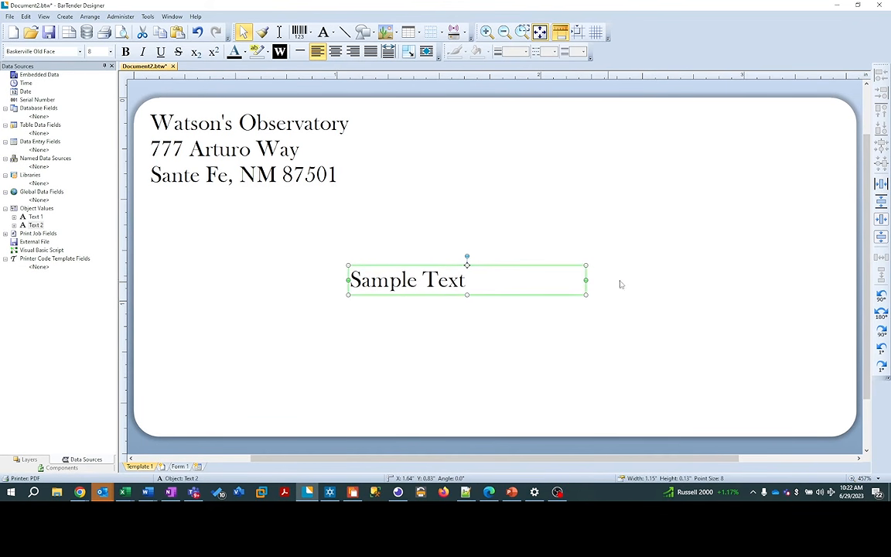
click(882, 183)
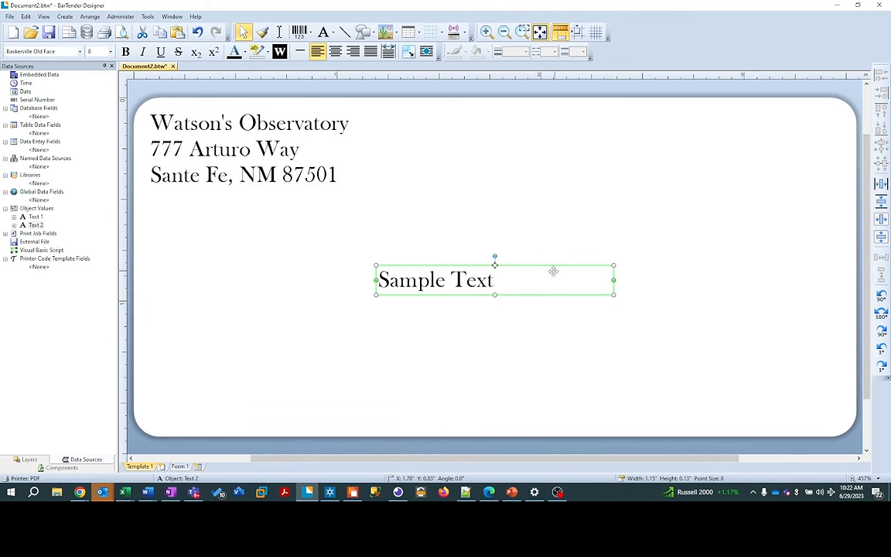
double_click(537, 278)
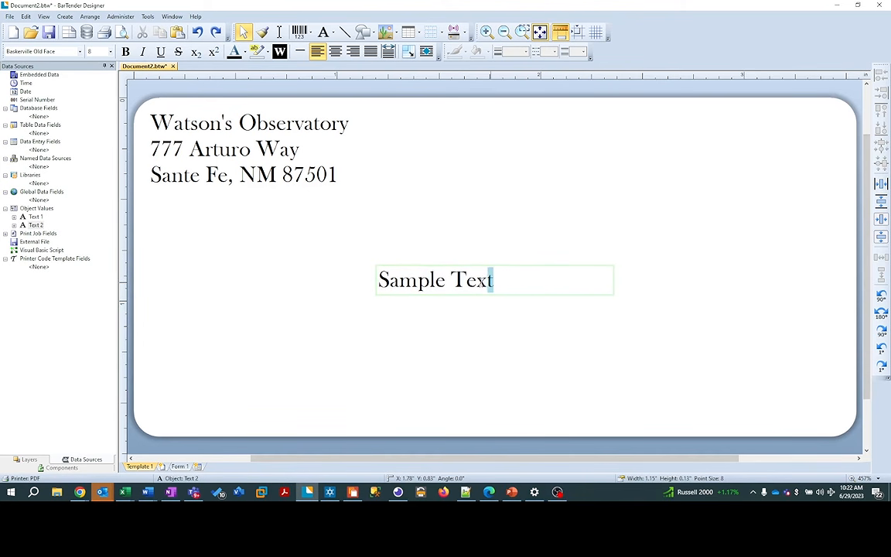
Step: Replace Sample Text with the recipient's name, street, and city, state and ZIP lines
drag(494, 280, 379, 282)
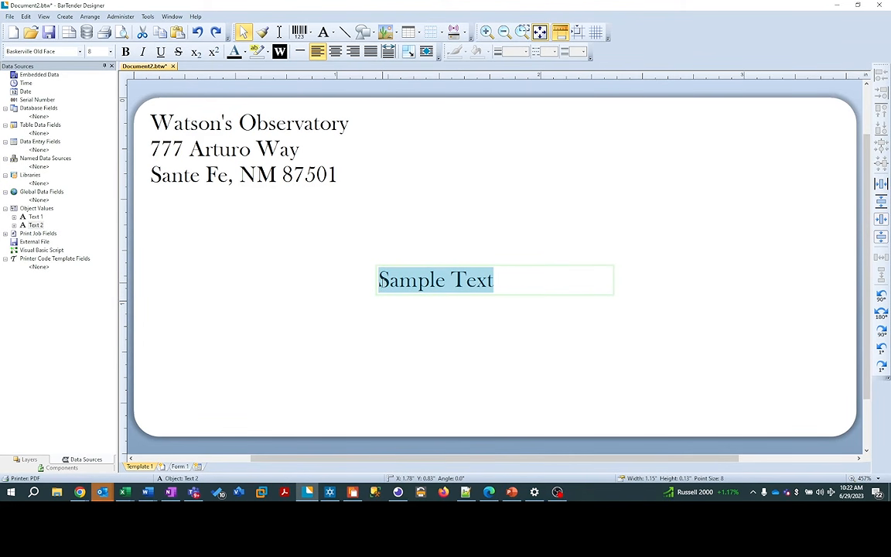
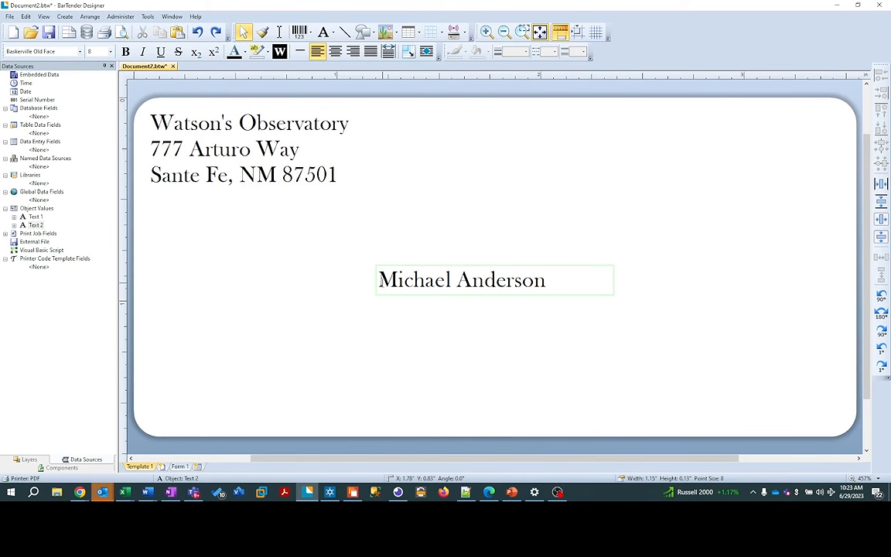
key(Return)
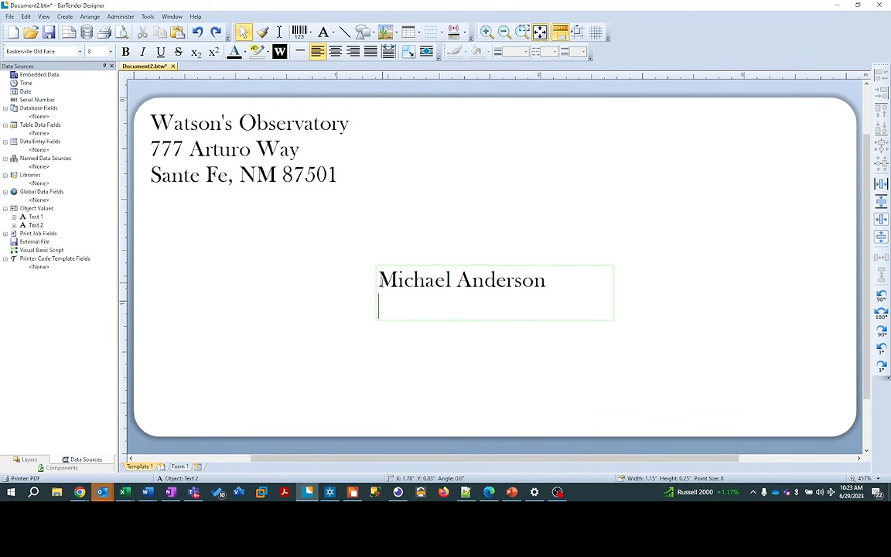
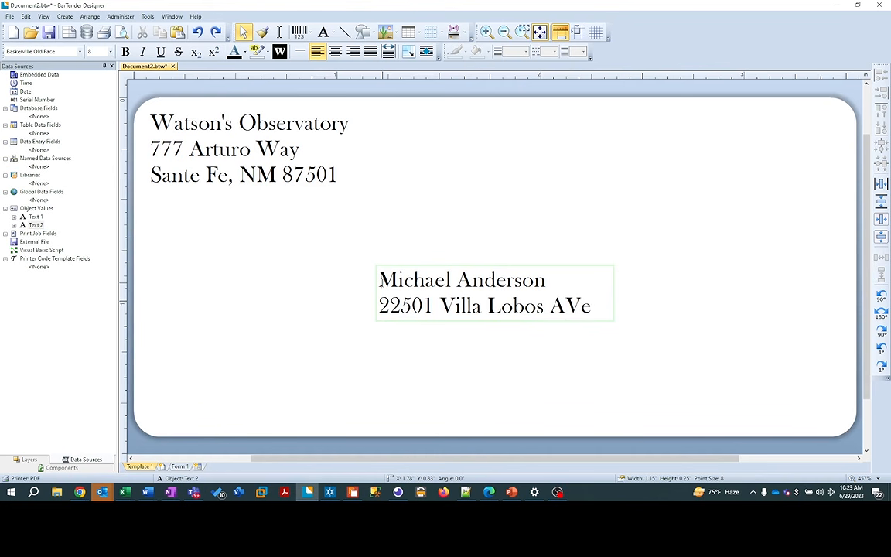
key(Return)
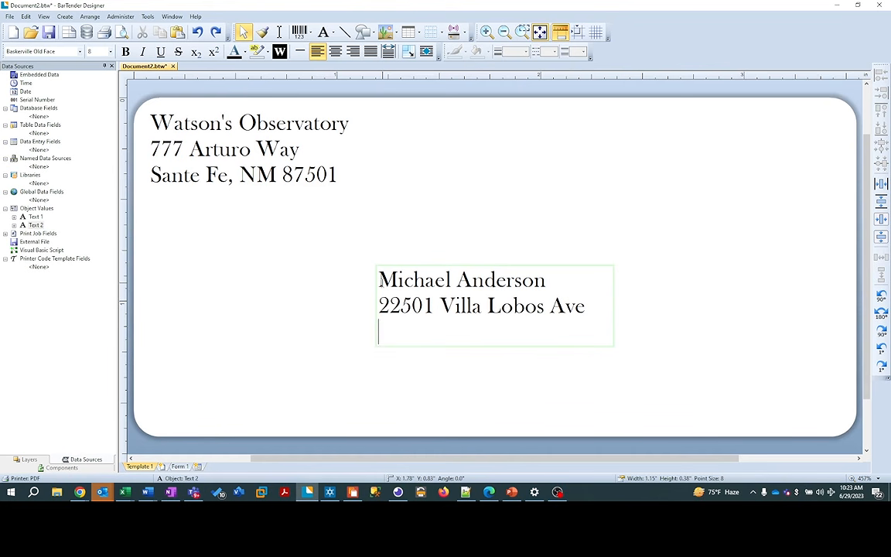
text(Chicago)
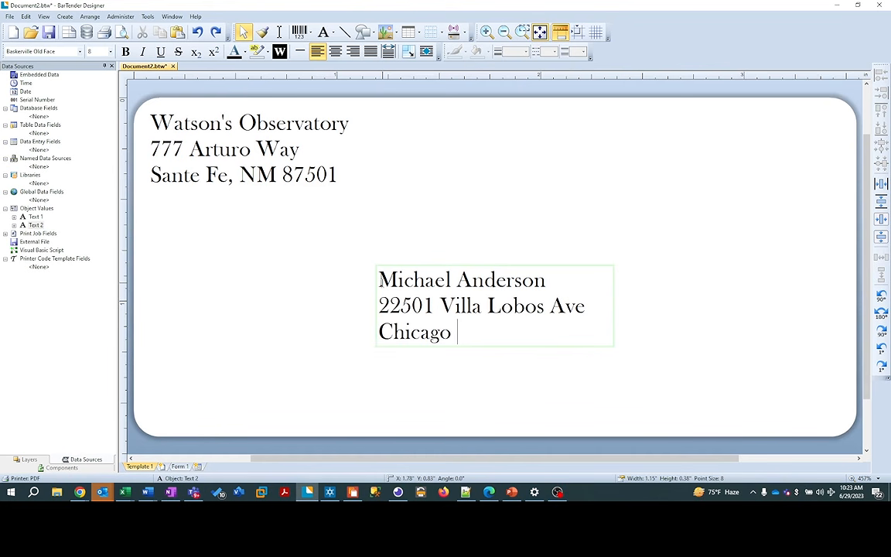
key(BackSpace)
text(, IL 77821)
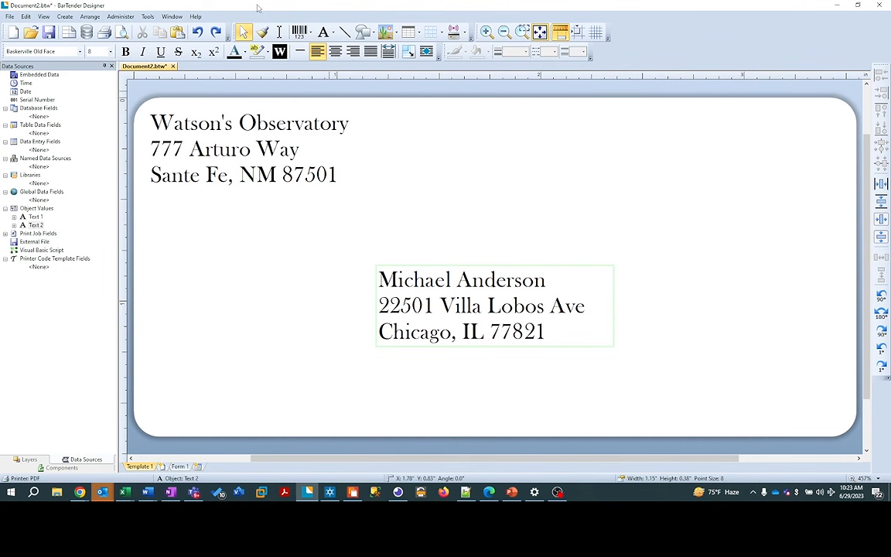
click(311, 33)
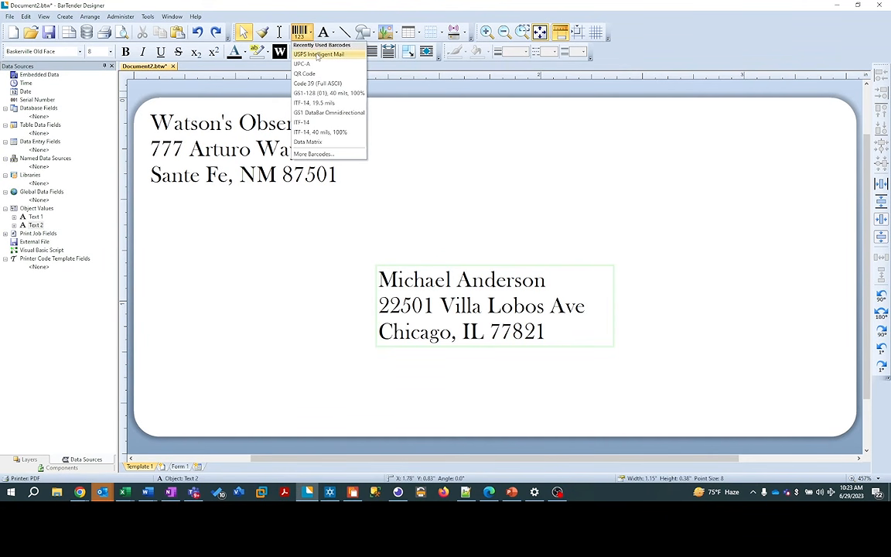
Step: Place a 2.9 in wide USPS Intelligent Mail barcode beneath the recipient address, centred horizontally
click(317, 55)
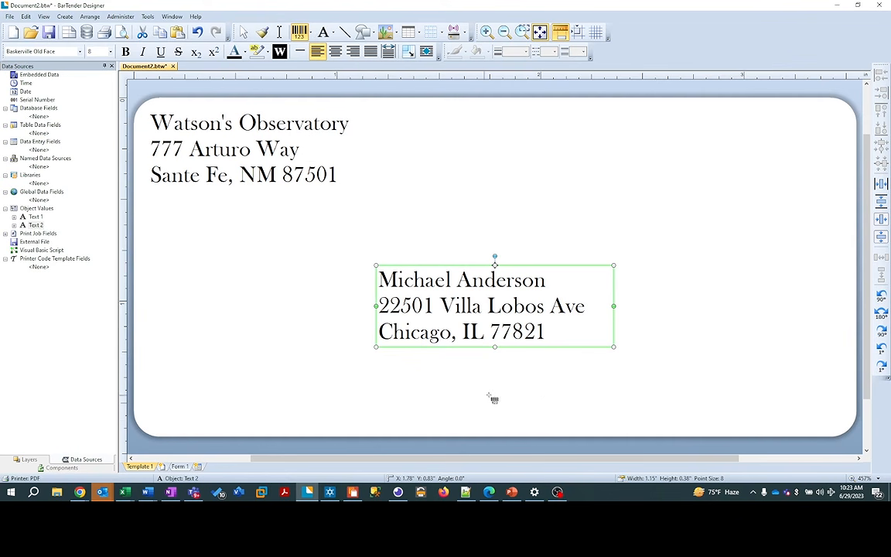
click(523, 398)
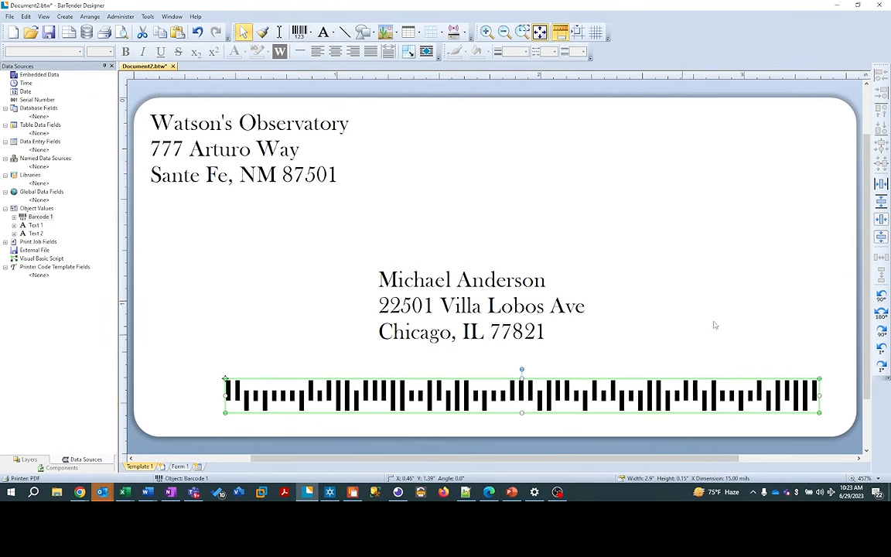
click(881, 184)
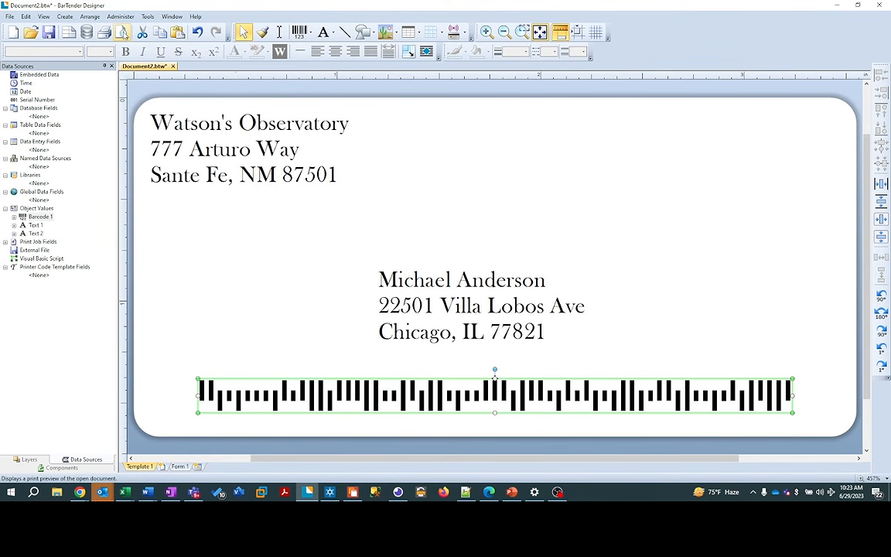
Step: Check the label in a zoomed-in print preview, then print it to the PDF printer
click(123, 33)
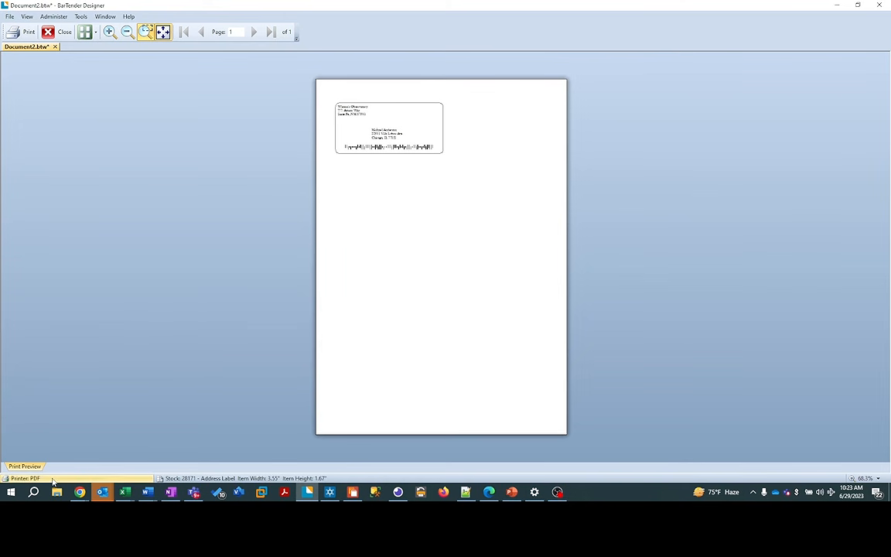
mouse_move(41, 482)
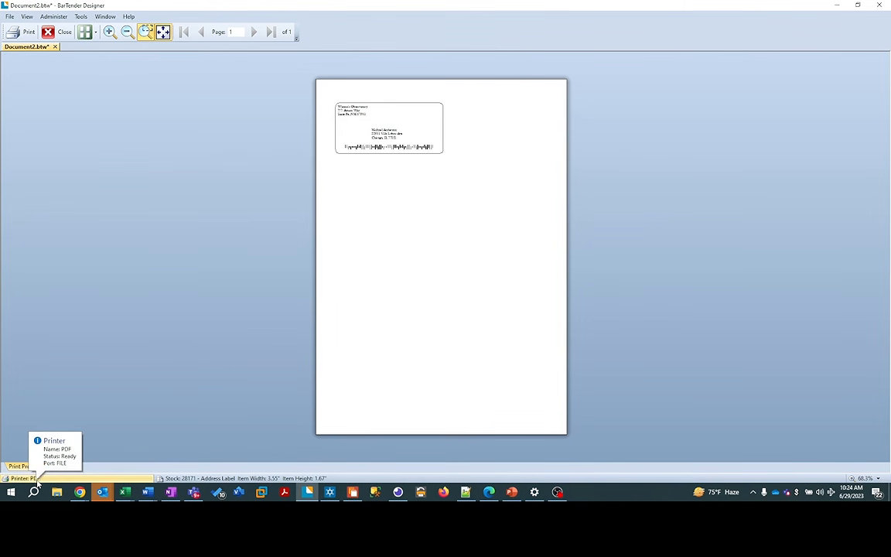
click(111, 32)
click(111, 33)
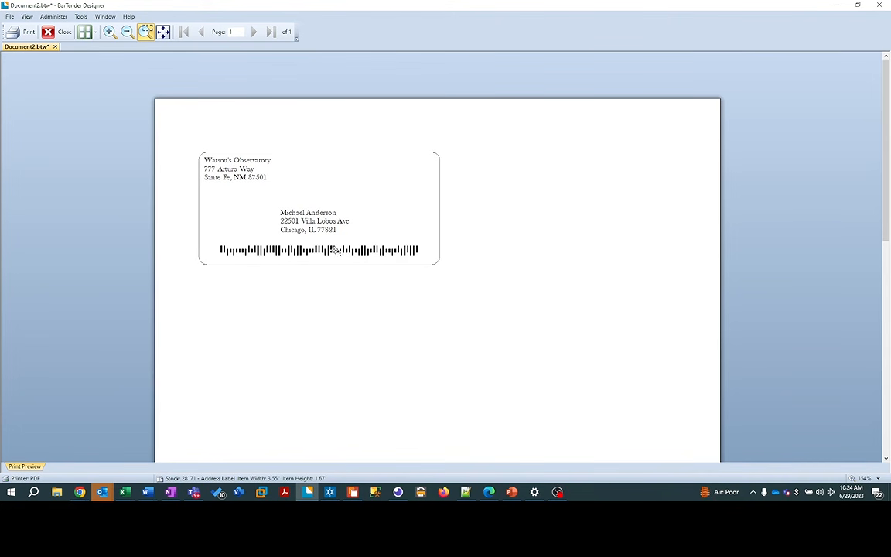
click(23, 34)
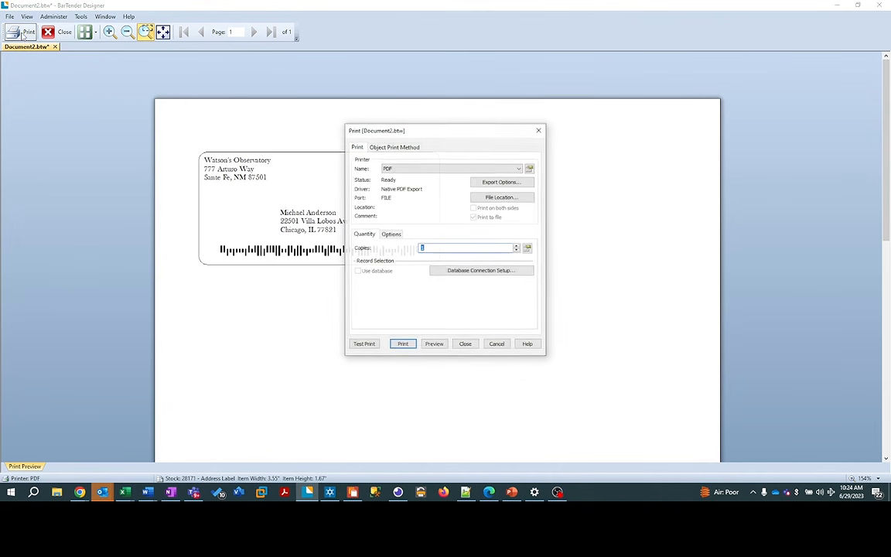
click(403, 345)
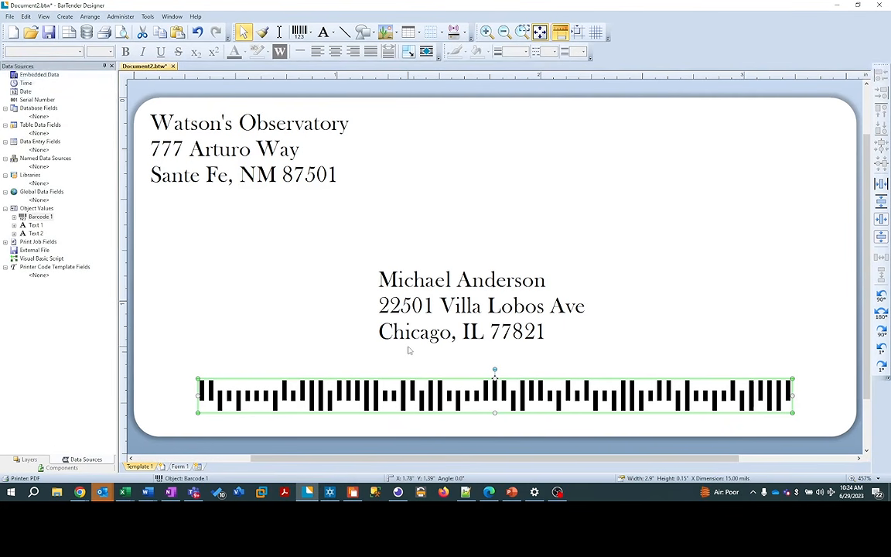